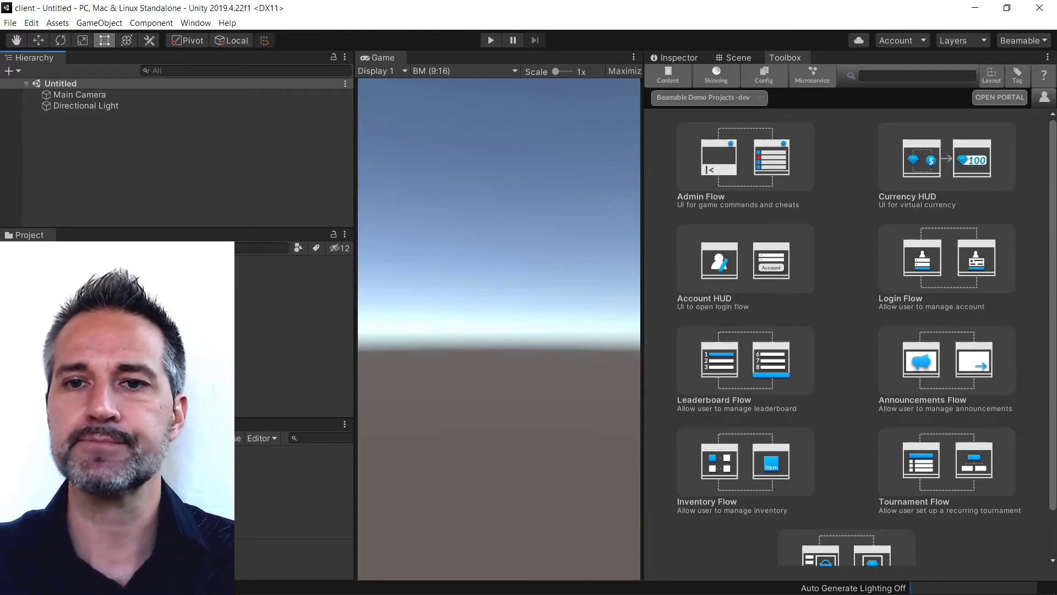
- Place the Inventory Flow in the scene and test it briefly in play mode
left_click_drag(719, 462, 116, 151)
left_click(490, 41)
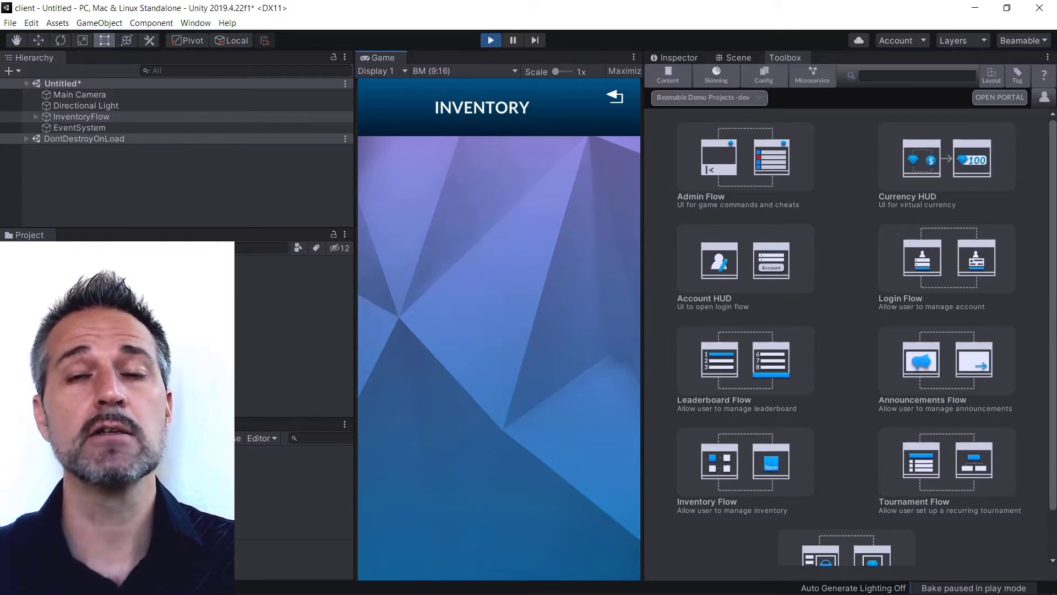
key("ctrl+p")
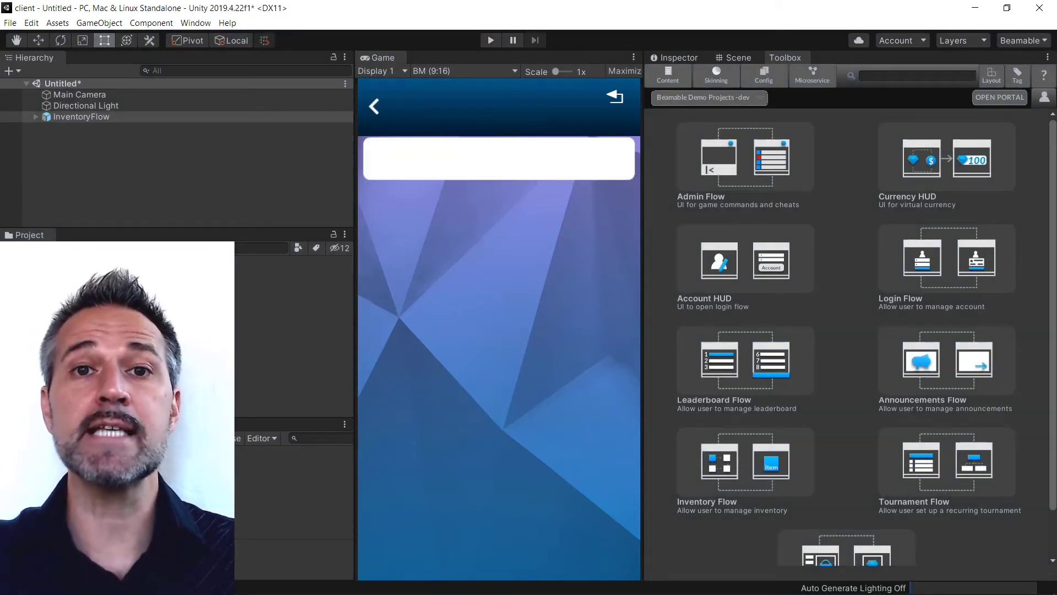
- Open the Beamable Content Manager with the Inspector docked beside the Game view
left_click(663, 72)
left_click(682, 57)
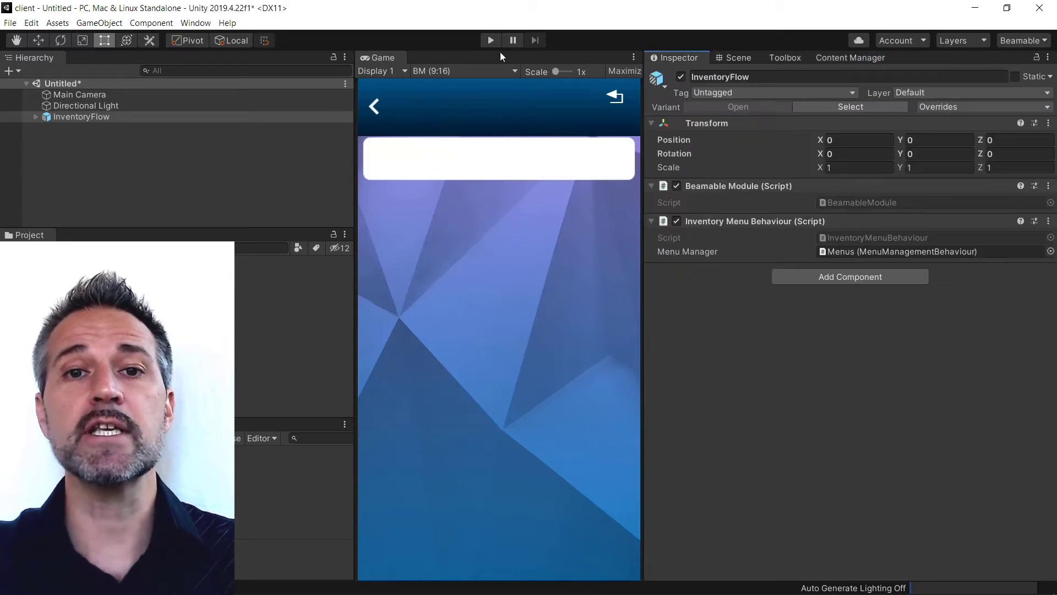
left_click_drag(671, 57, 462, 58)
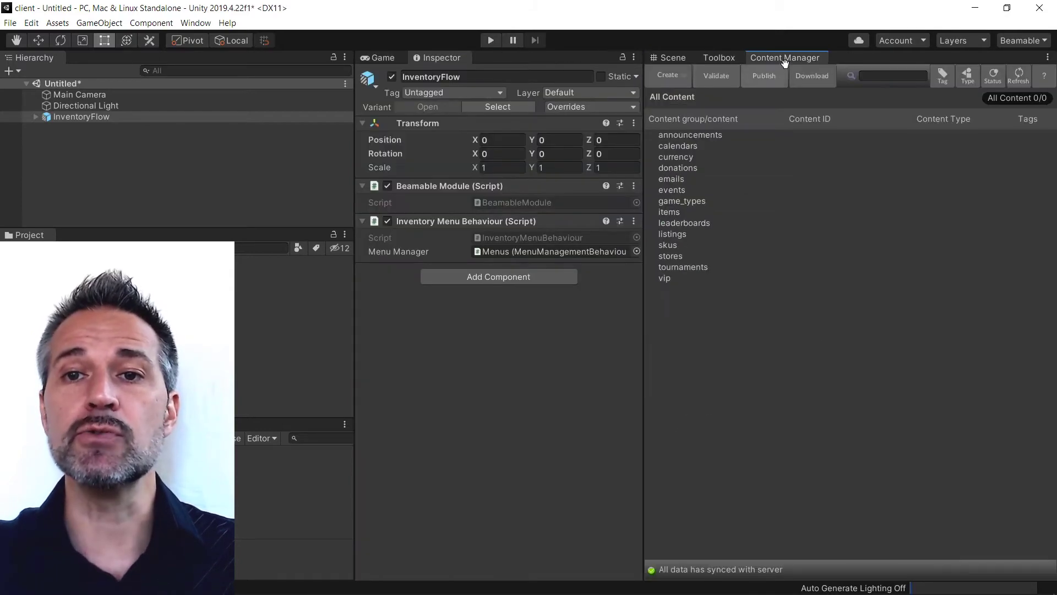
left_click(271, 218)
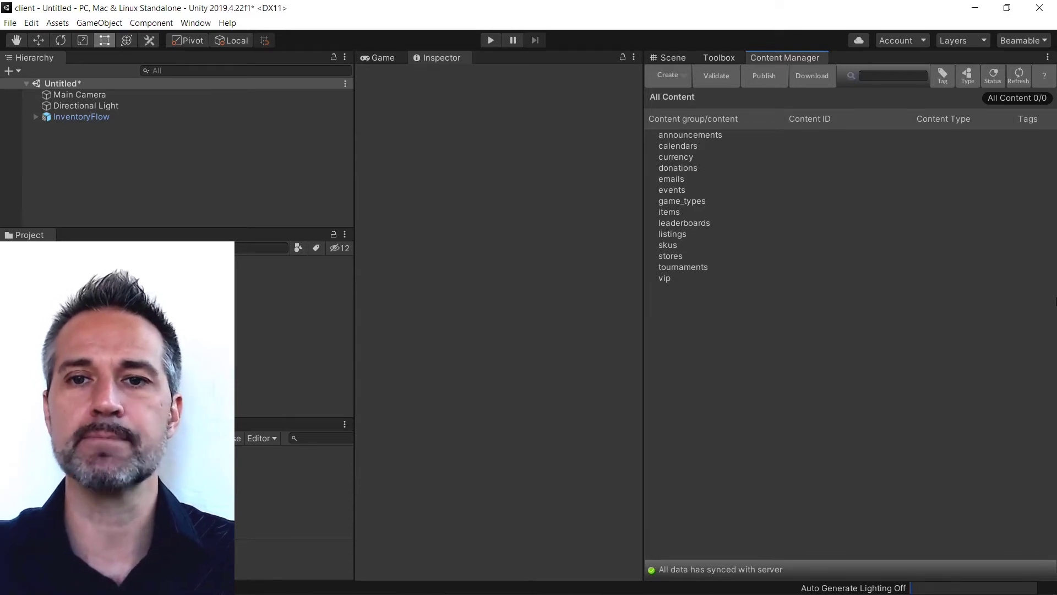
- Create an ItemContent entry named SwordItem01 in the items group
left_click(693, 214)
right_click(693, 212)
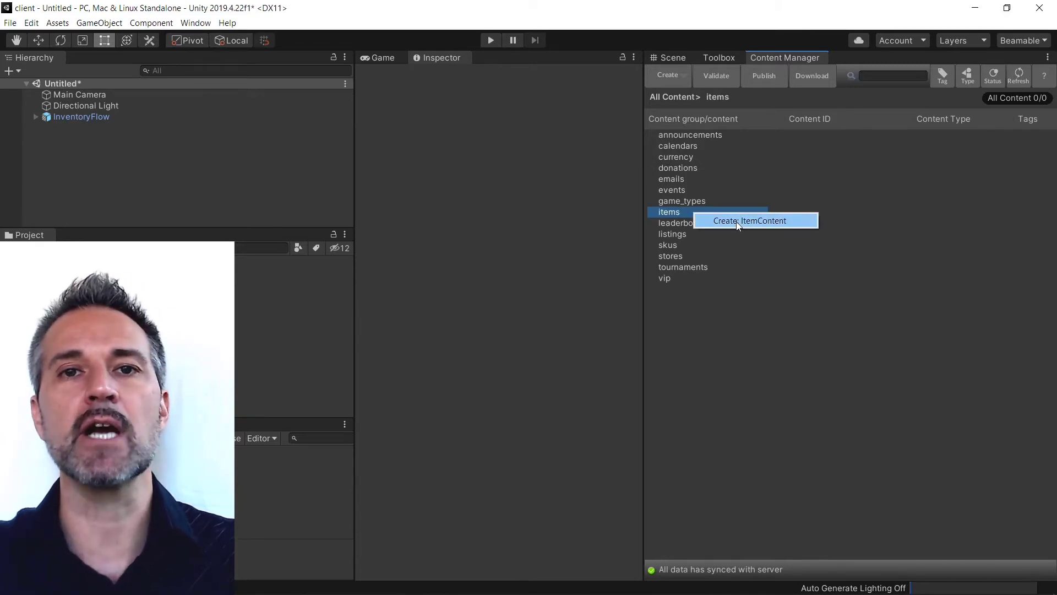
left_click(737, 221)
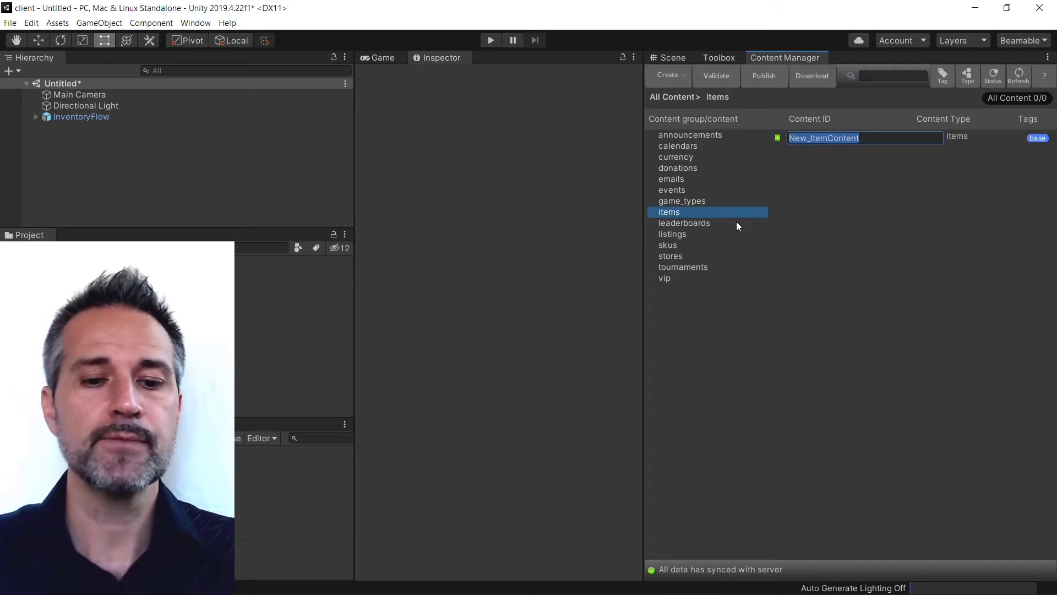
type("Sword")
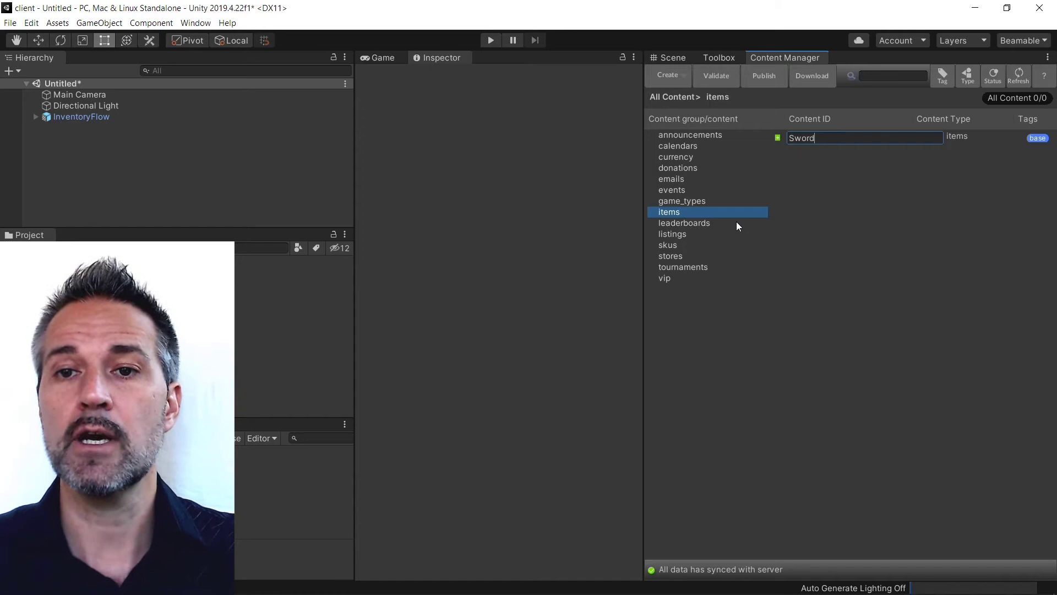
type("Item01")
key("Return")
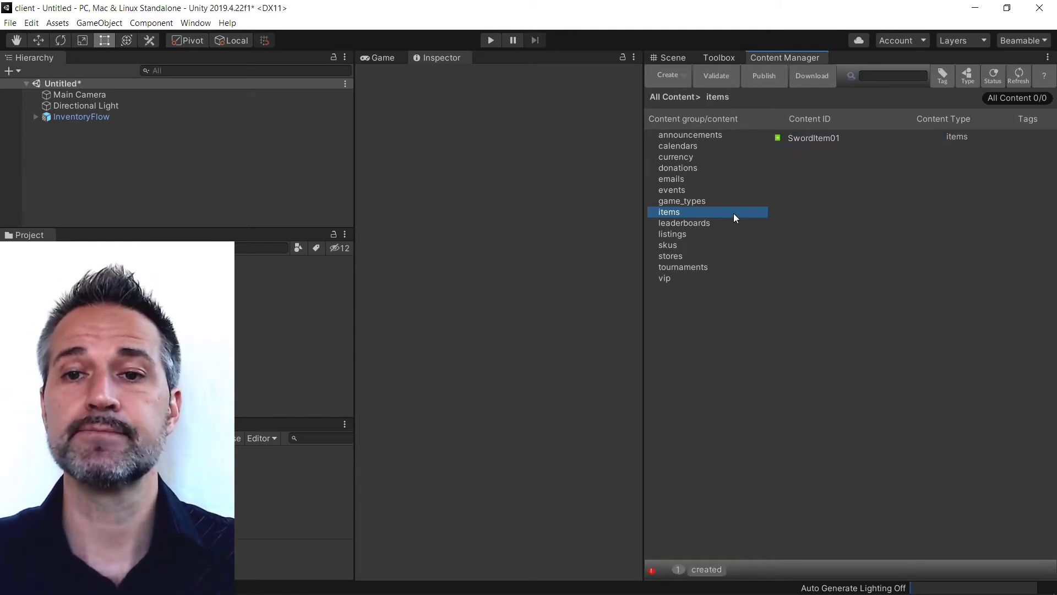
- Create a second ItemContent entry named KnifeItem01
right_click(733, 213)
left_click(780, 219)
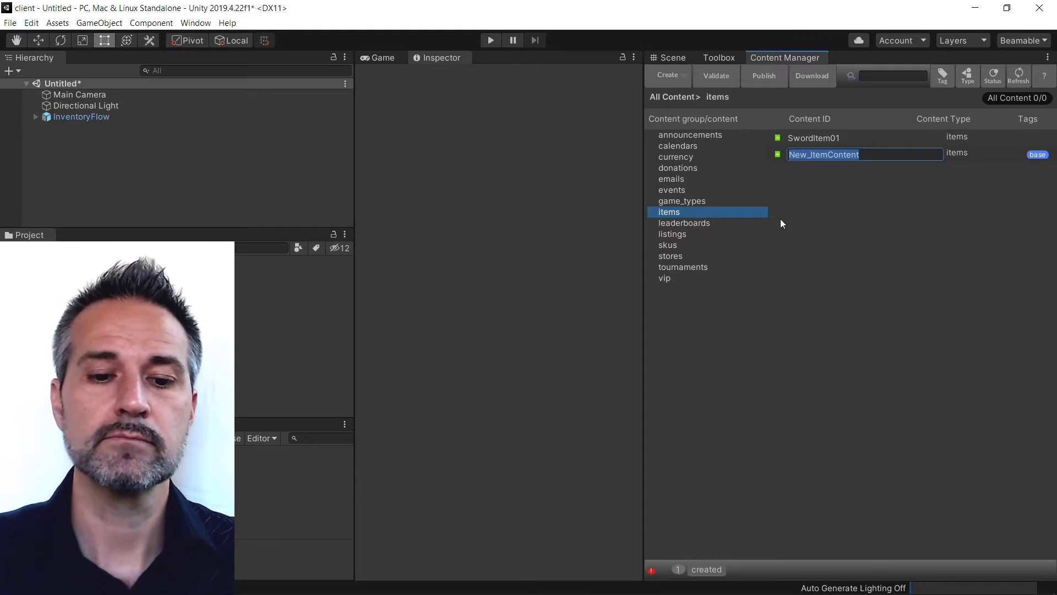
type("KnifeItem")
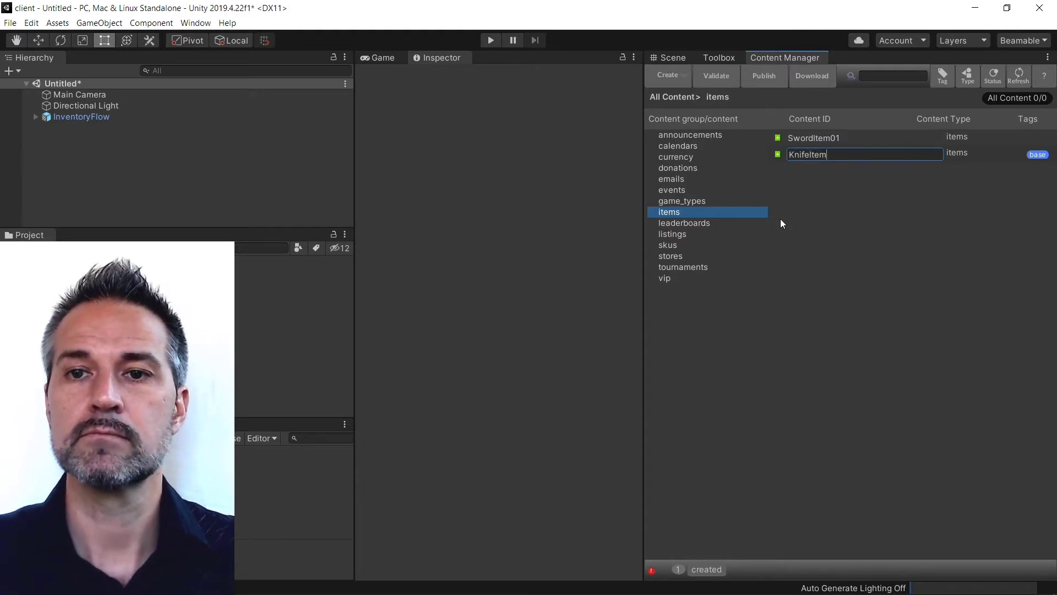
type("01")
key("Return")
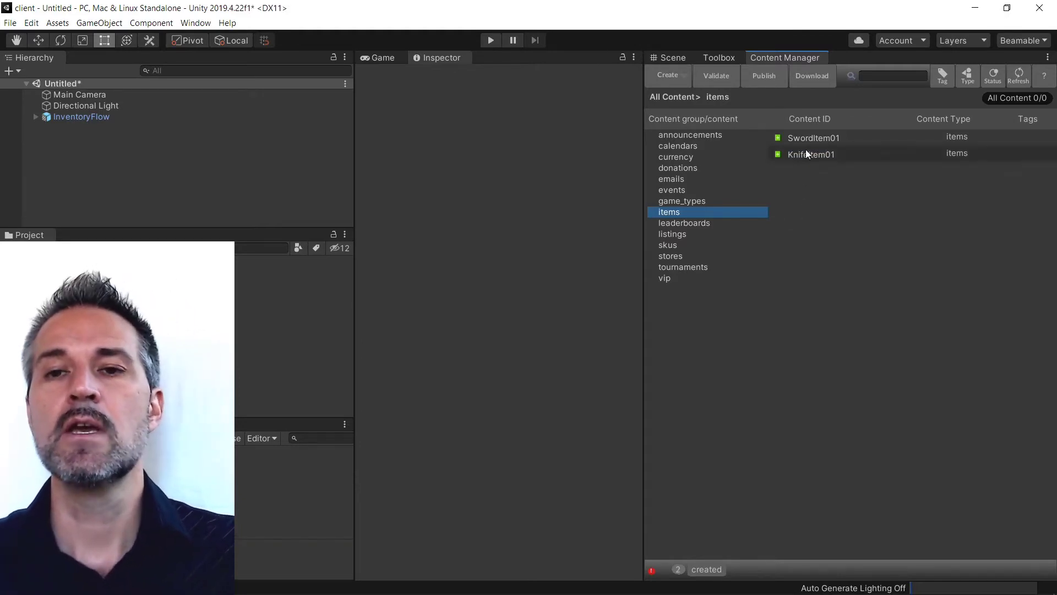
left_click(813, 138)
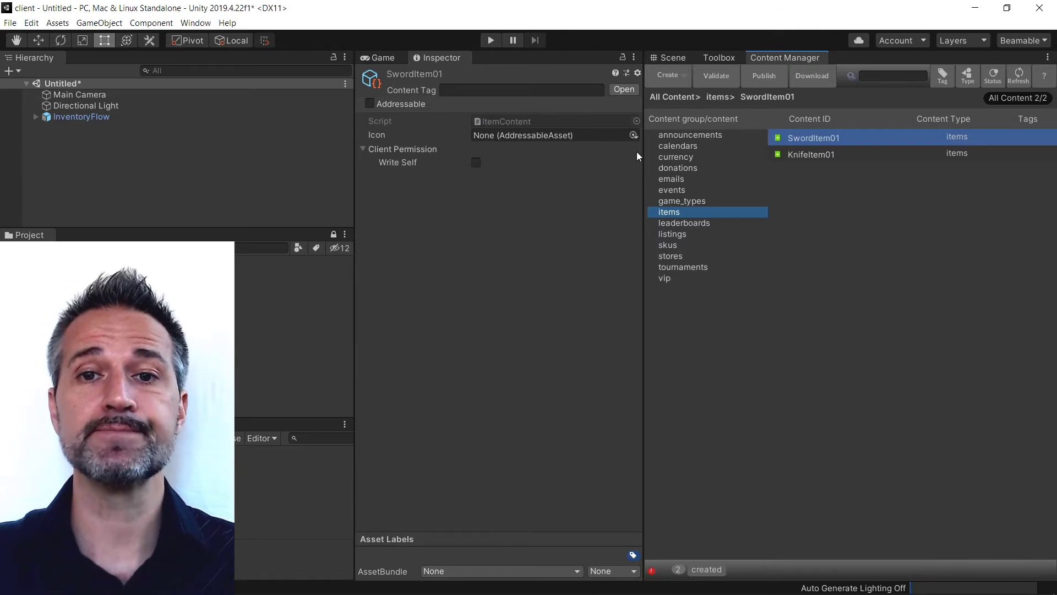
- Assign the Sword sprite from Sword.png as SwordItem01's icon
left_click(633, 135)
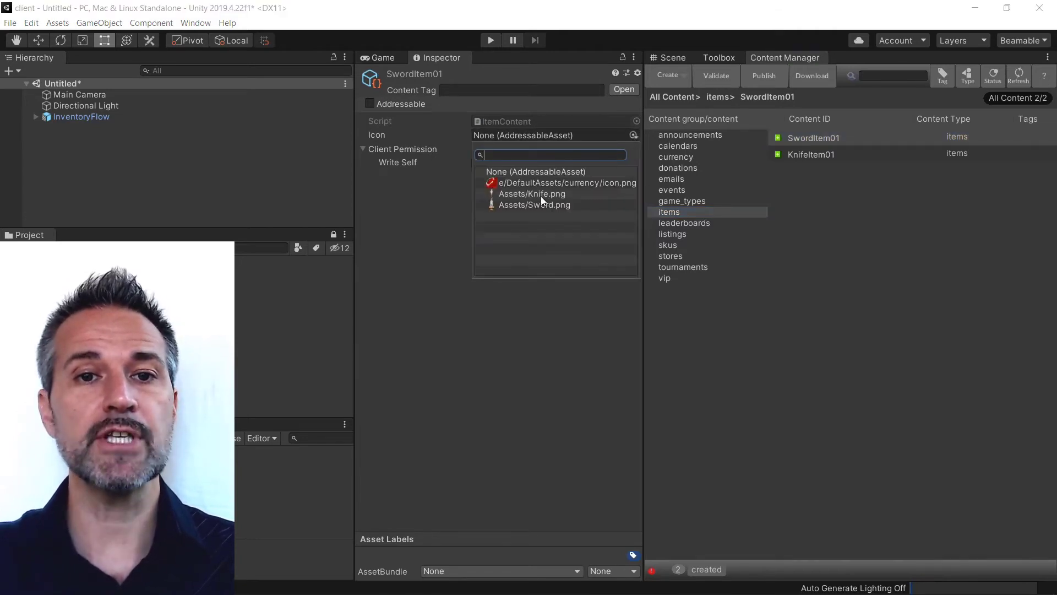
left_click(540, 204)
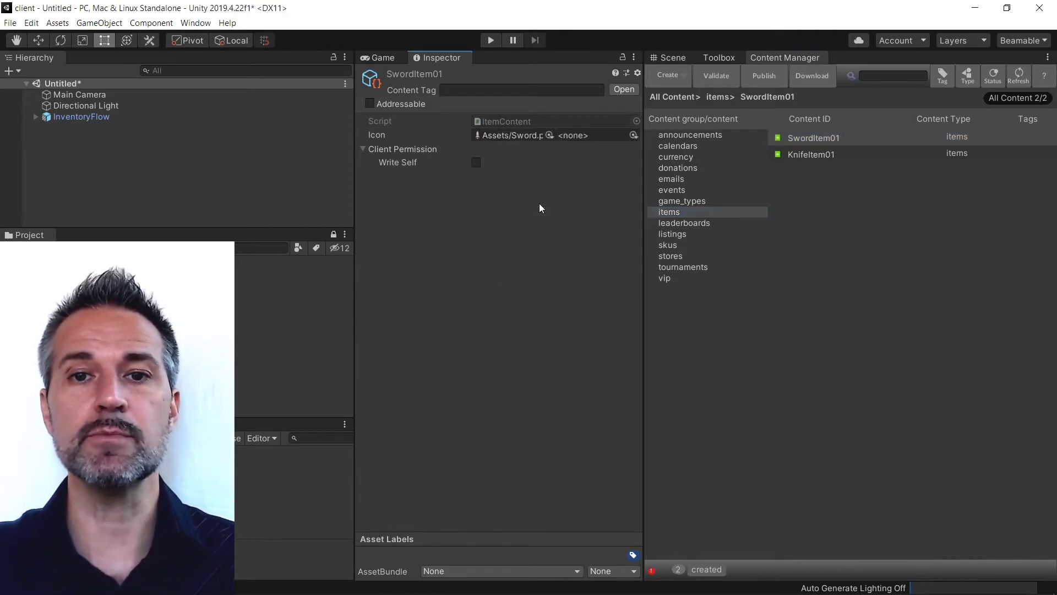
left_click(627, 137)
left_click(604, 158)
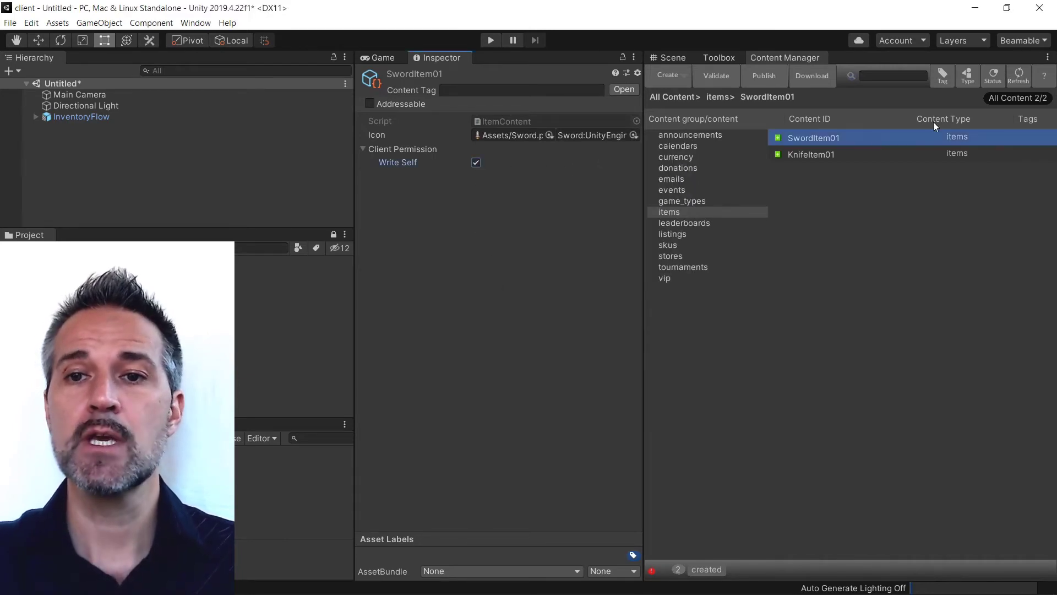
- Give KnifeItem01 the Knife sprite from Knife.png as icon and enable Write Self
left_click(834, 156)
left_click(634, 135)
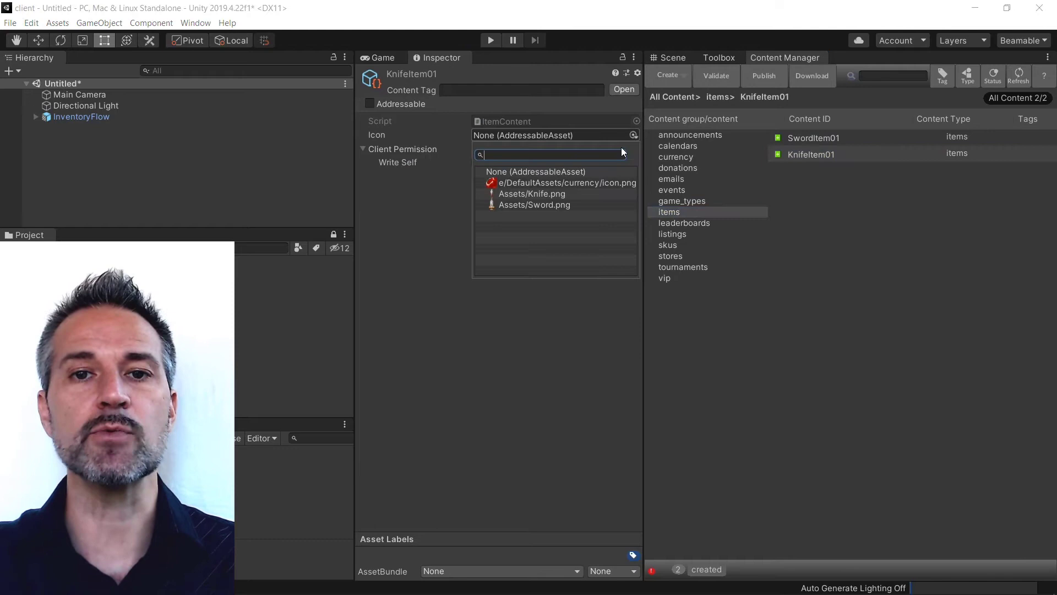
left_click(550, 192)
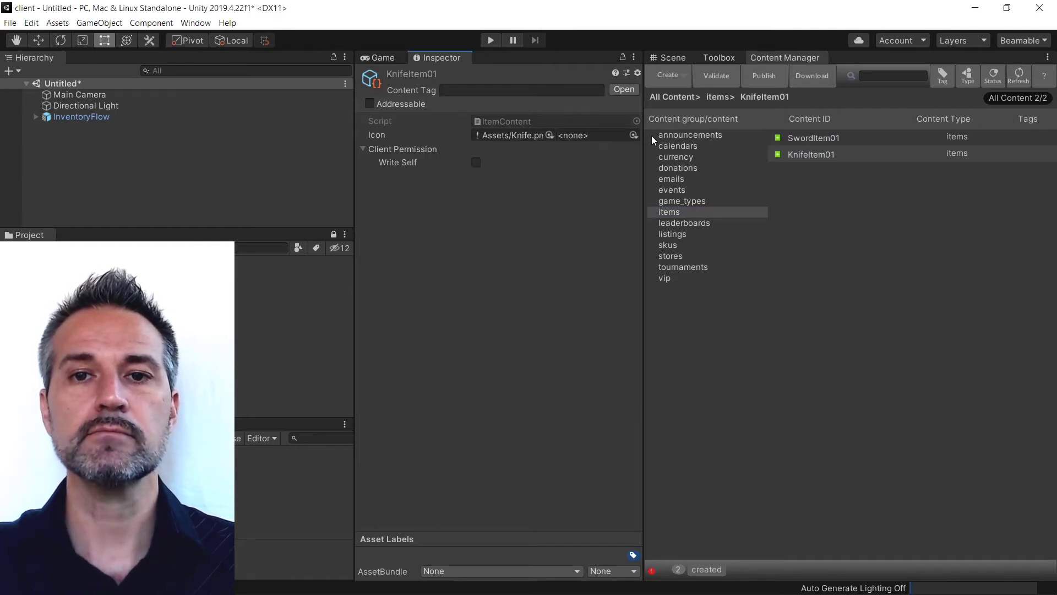
left_click(635, 135)
left_click(594, 159)
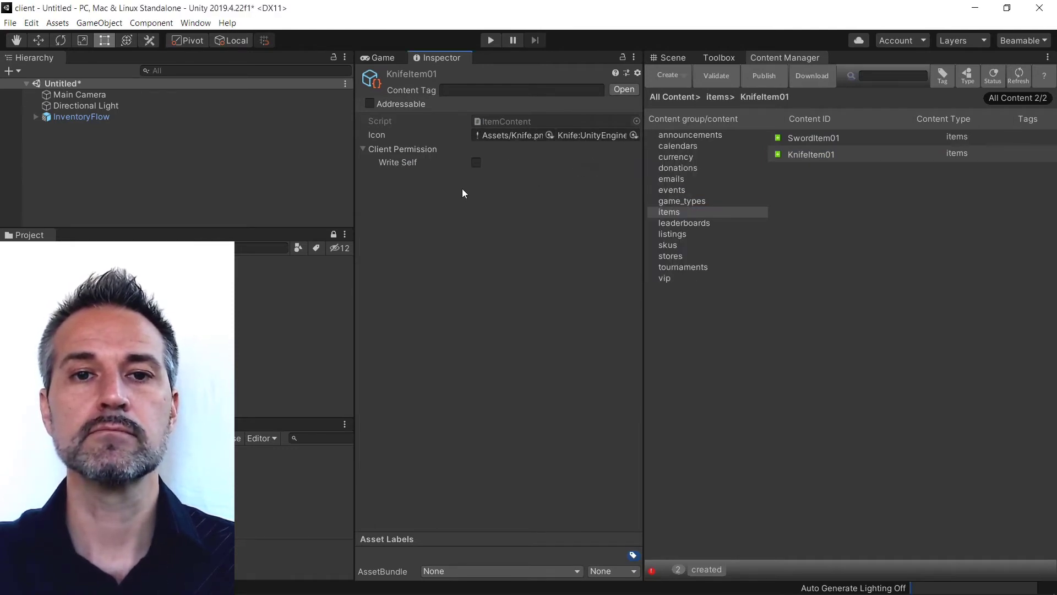
left_click(476, 163)
left_click(946, 342)
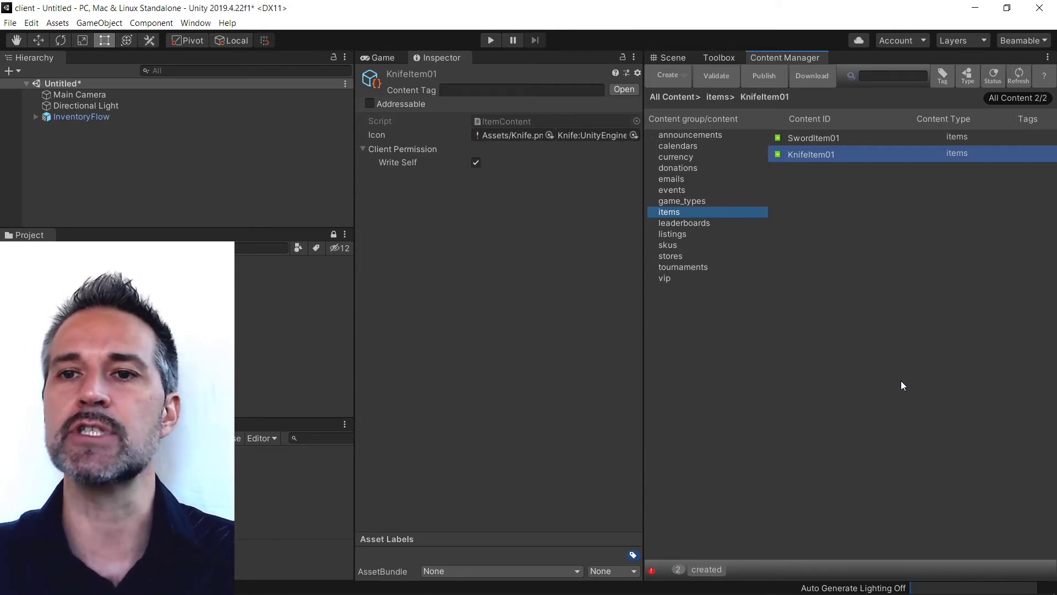
- Publish the KnifeItem01 and SwordItem01 content to the server, then show the Game view
left_click(764, 75)
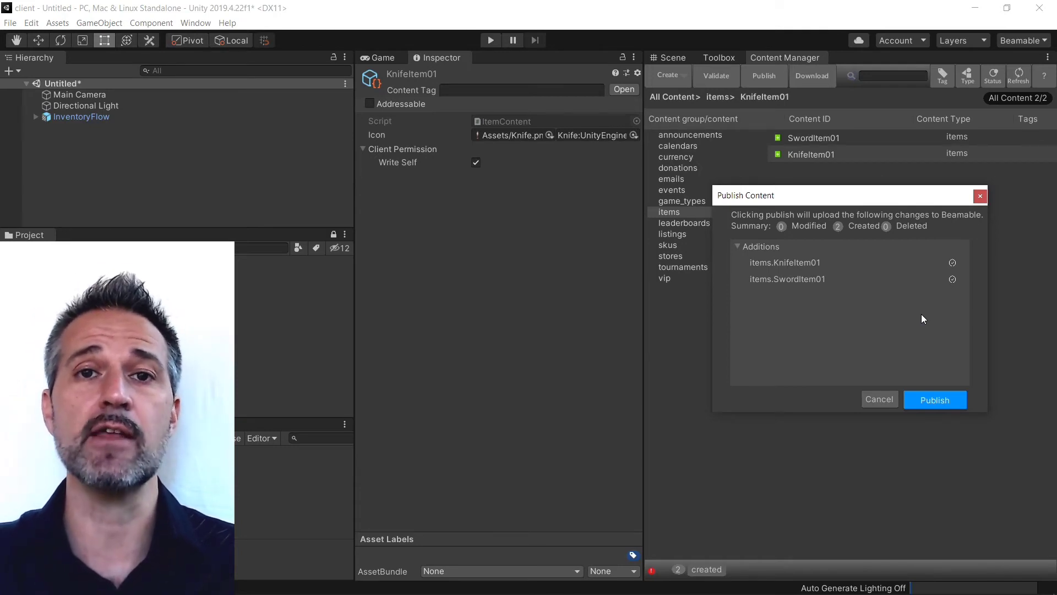
left_click(925, 400)
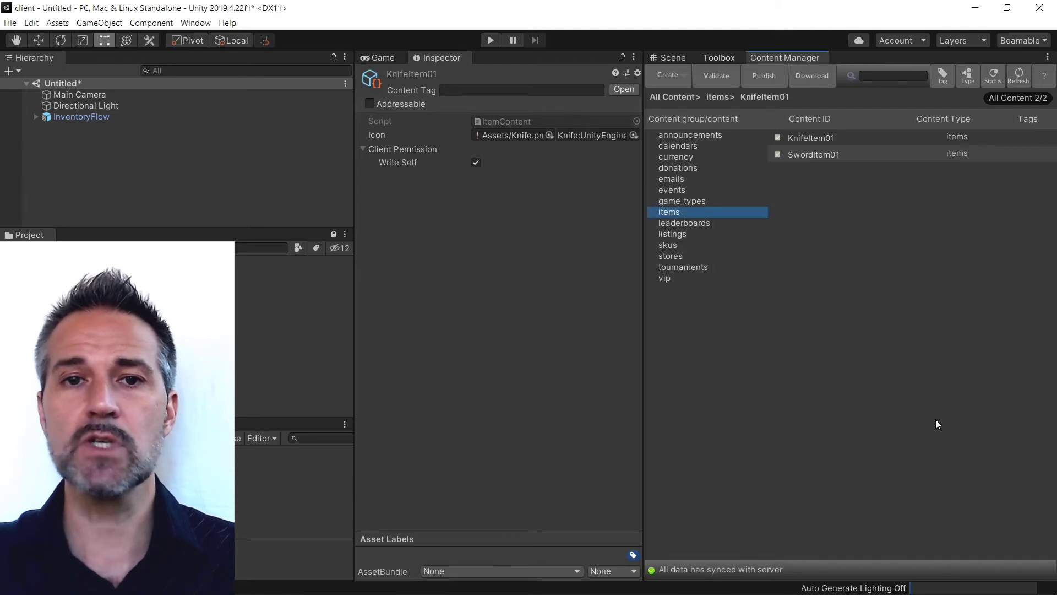
- Run the game to check the empty inventory, stop it, and show the Beamable Toolbox
left_click(373, 54)
left_click(486, 39)
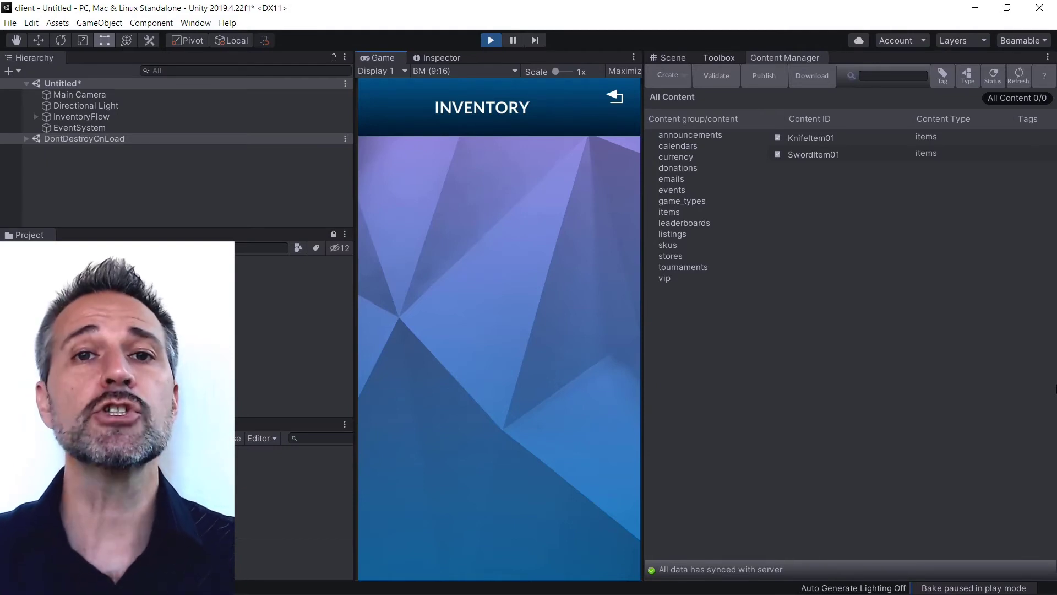
left_click(489, 41)
left_click(447, 56)
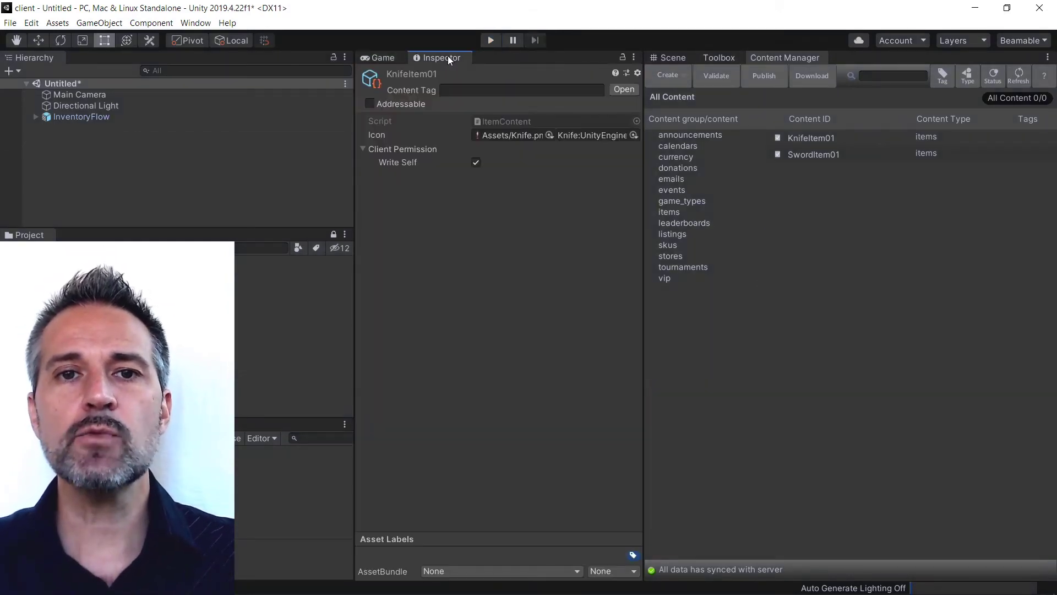
left_click(380, 57)
left_click(720, 58)
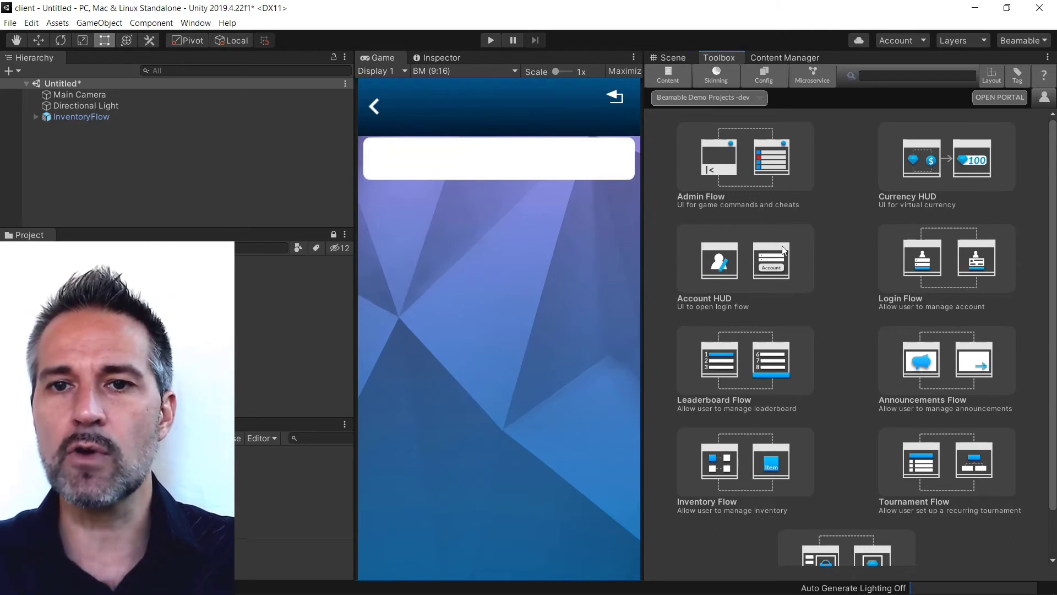
- Add the Admin Flow and run 'dbid' in its in-game console to get the player id
left_click_drag(747, 168, 67, 178)
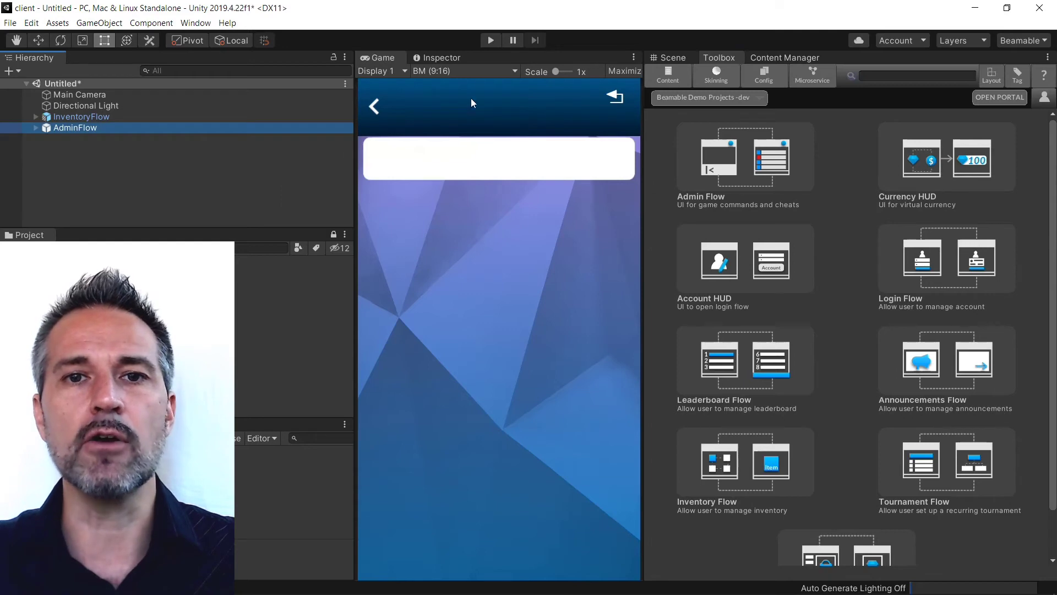
left_click(492, 40)
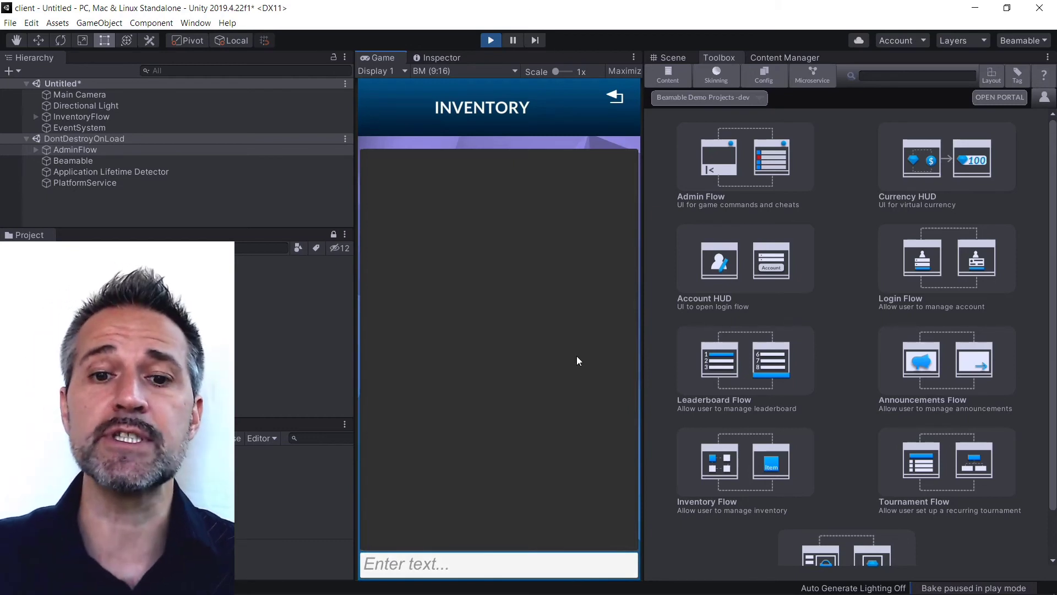
left_click(533, 570)
type("dbid")
key("Return")
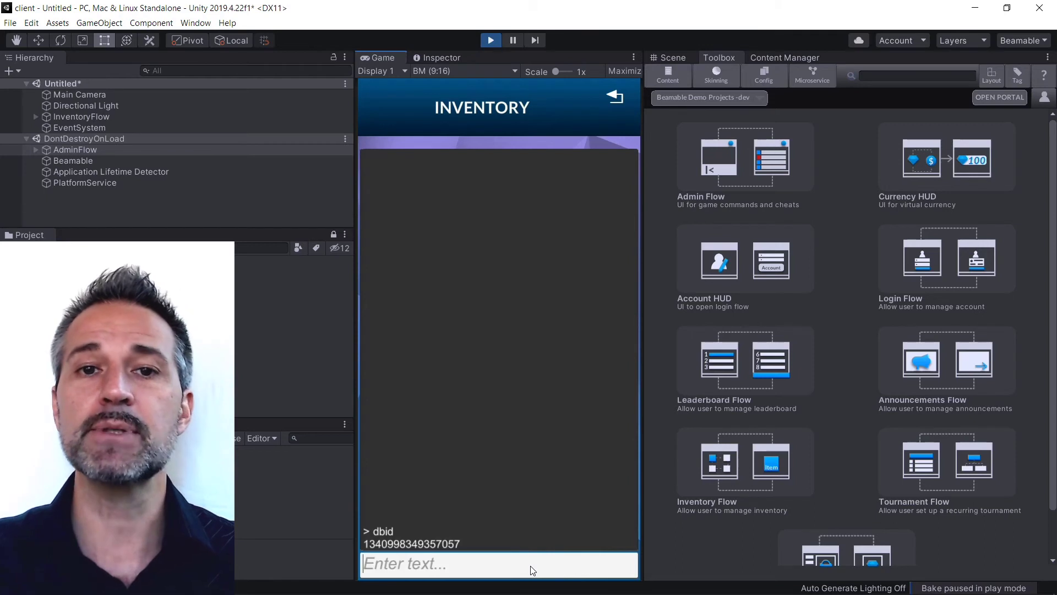
left_click(294, 466)
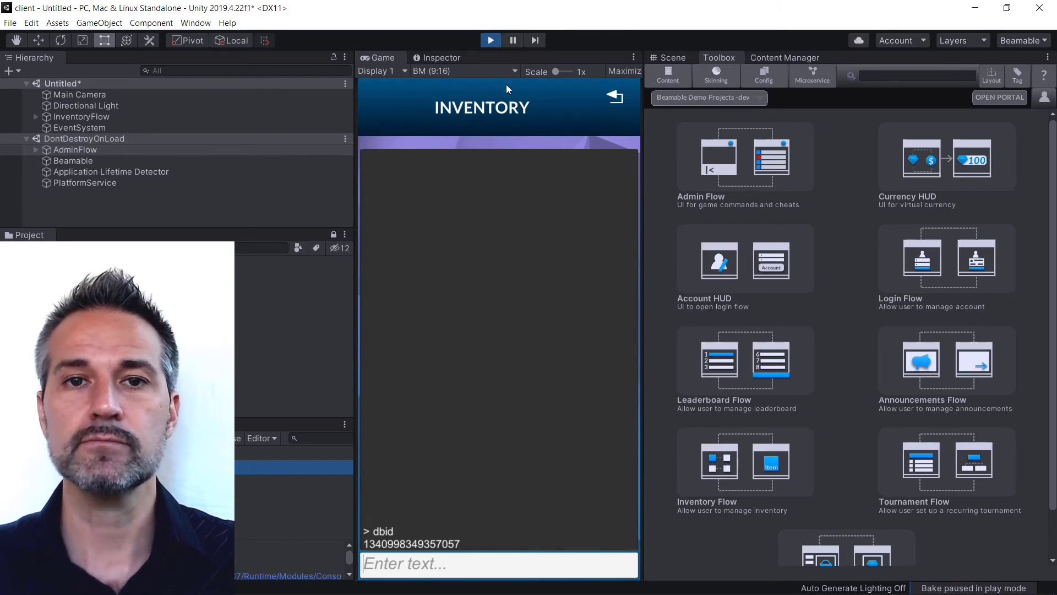
left_click(491, 41)
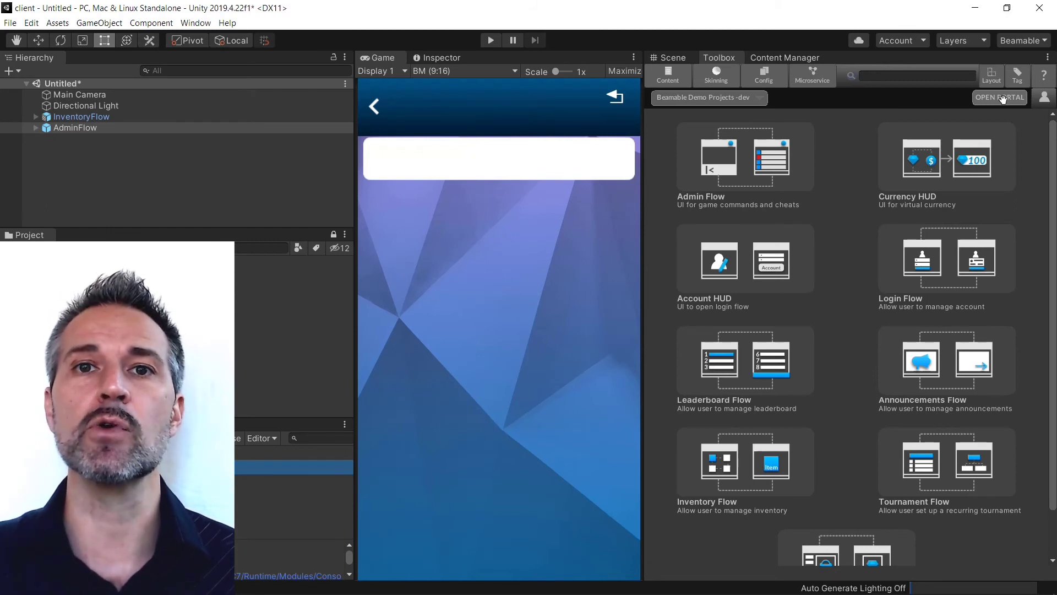
- Open the Beamable Portal and grant items.KnifeItem01 to the player's inventory
left_click(1002, 99)
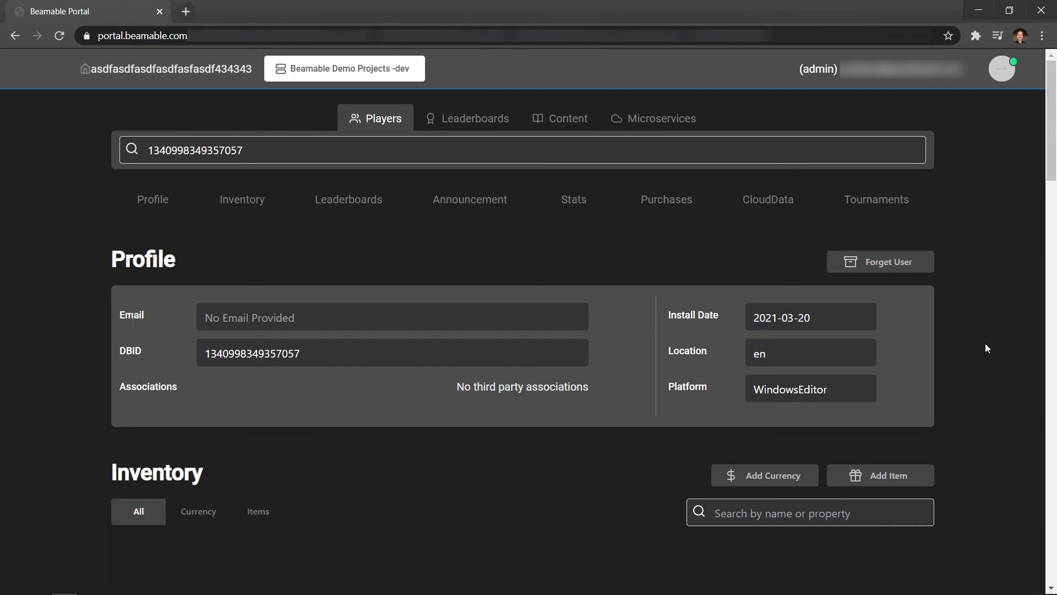
scroll(985, 348, "down", 5)
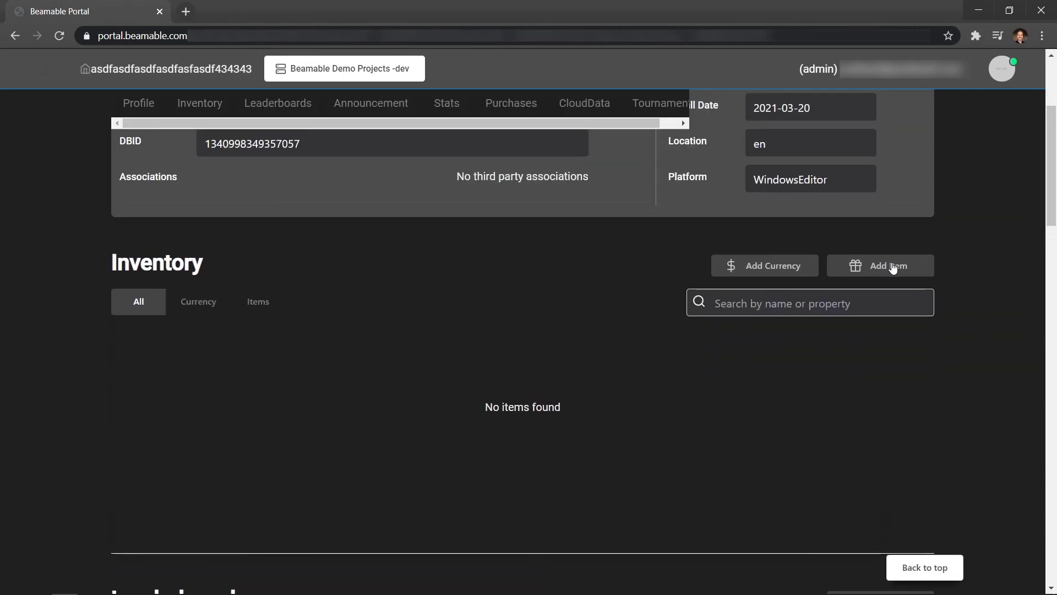
left_click(891, 265)
left_click(573, 292)
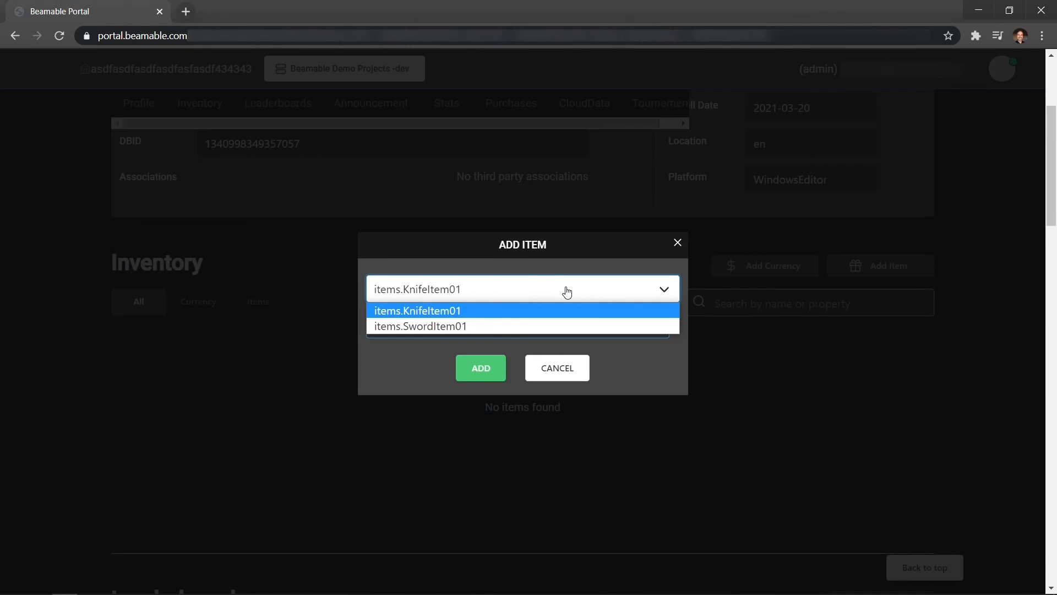
left_click(461, 311)
left_click(475, 366)
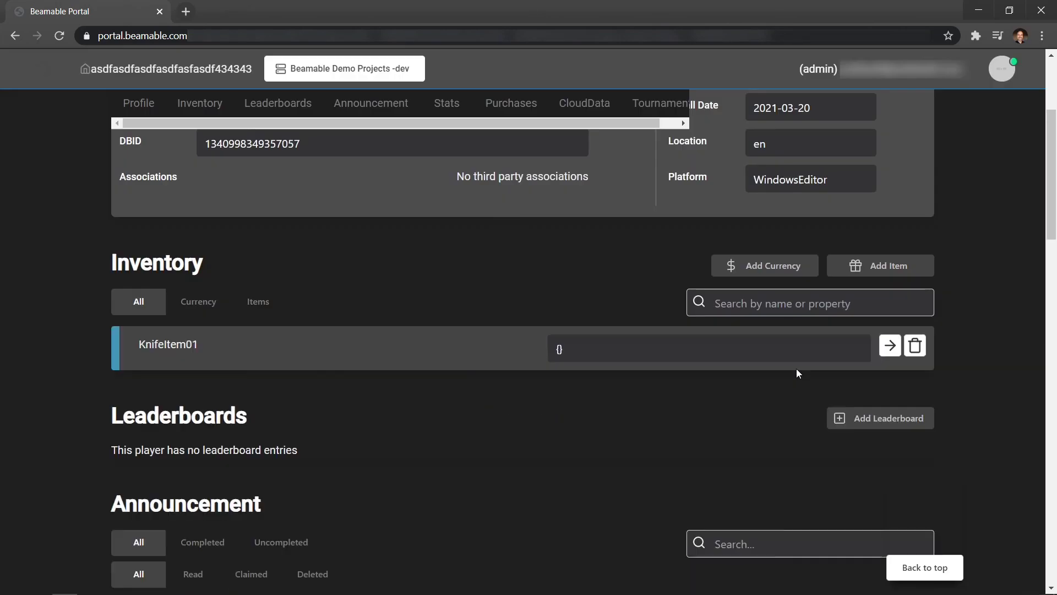
- Grant items.SwordItem01 to the player's inventory as well
left_click(887, 272)
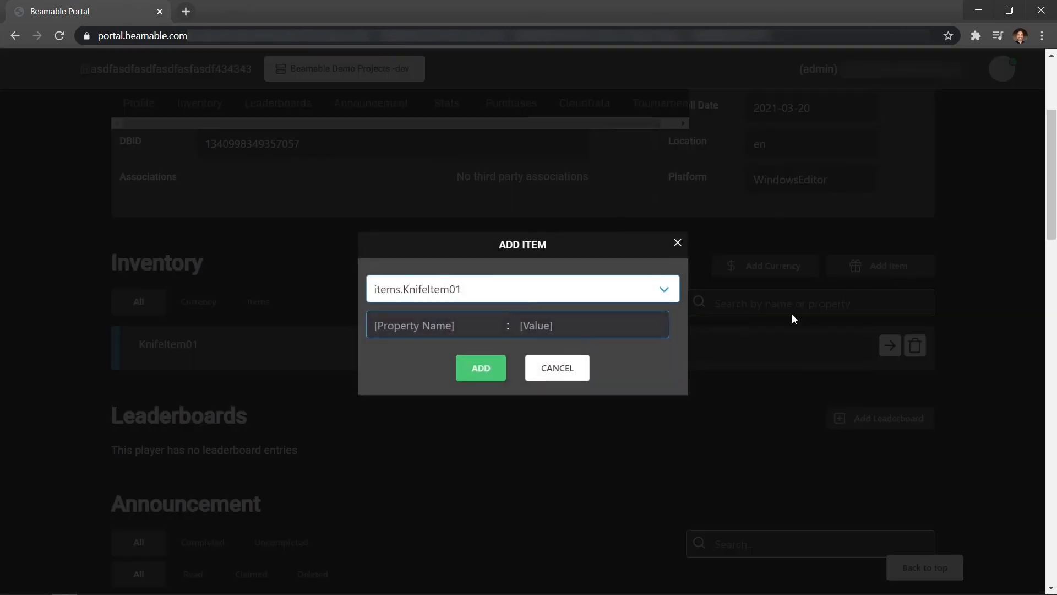
left_click(453, 299)
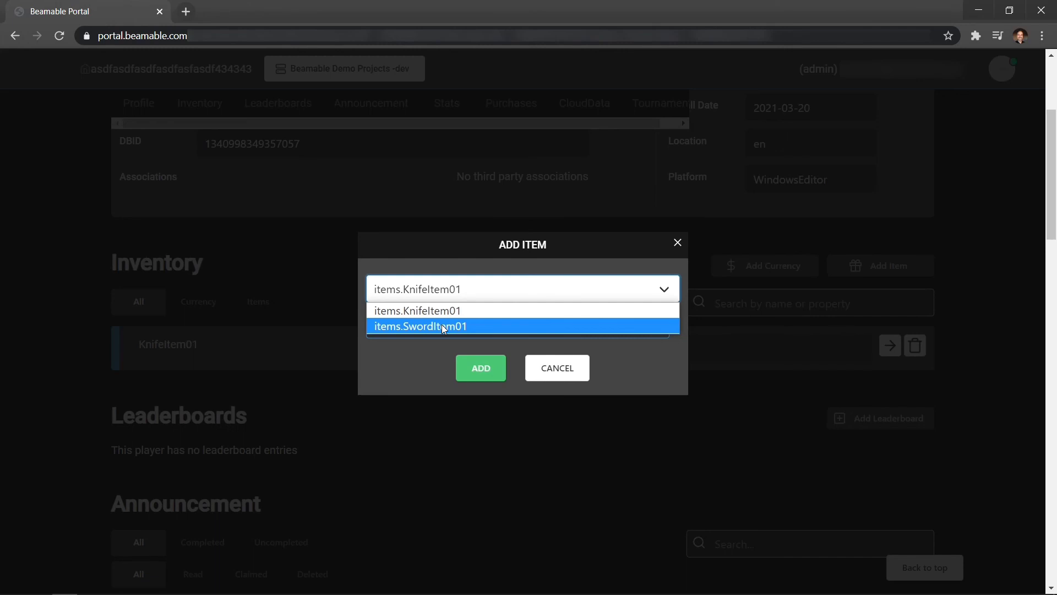
left_click(441, 325)
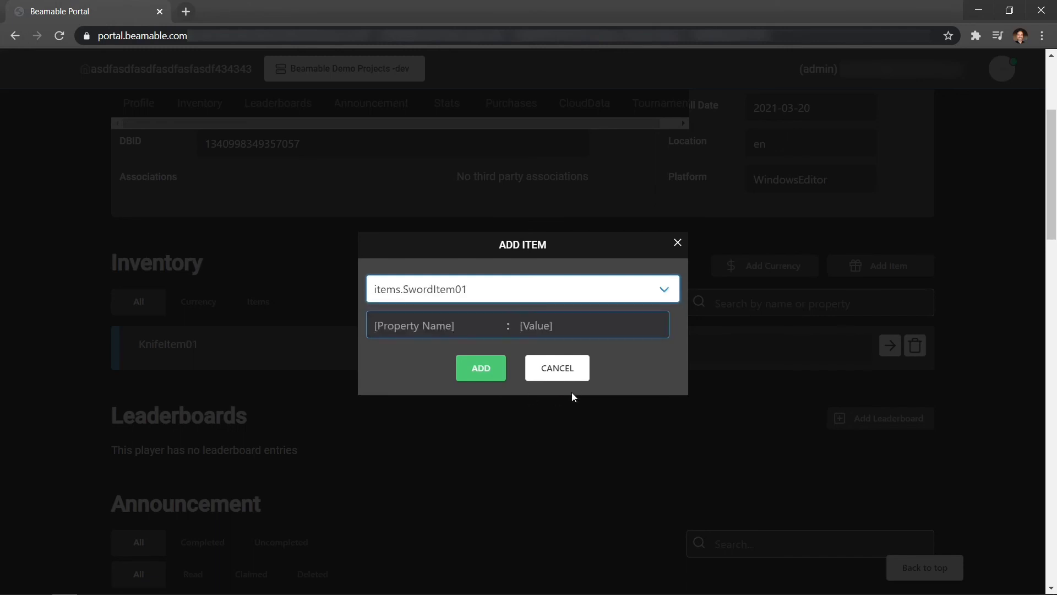
left_click(481, 369)
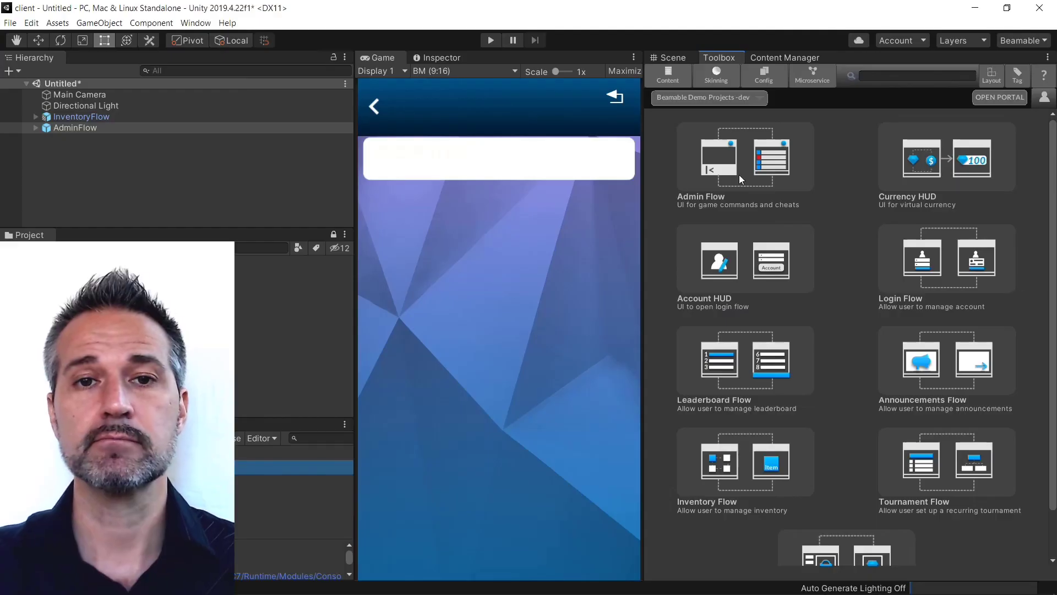
- Enter play mode to view the Knife and Sword on the inventory screen
left_click(489, 40)
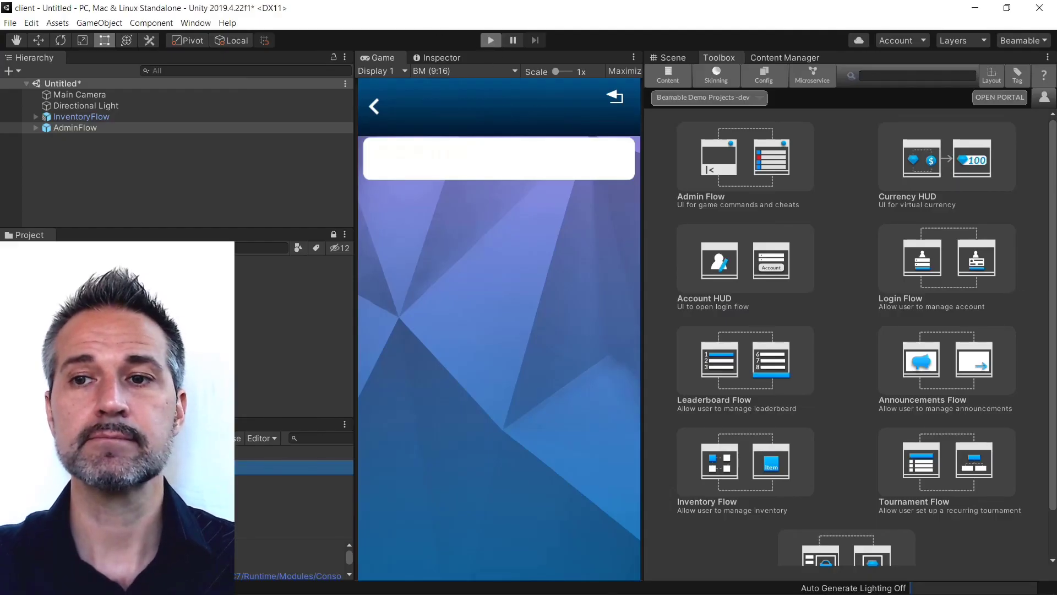